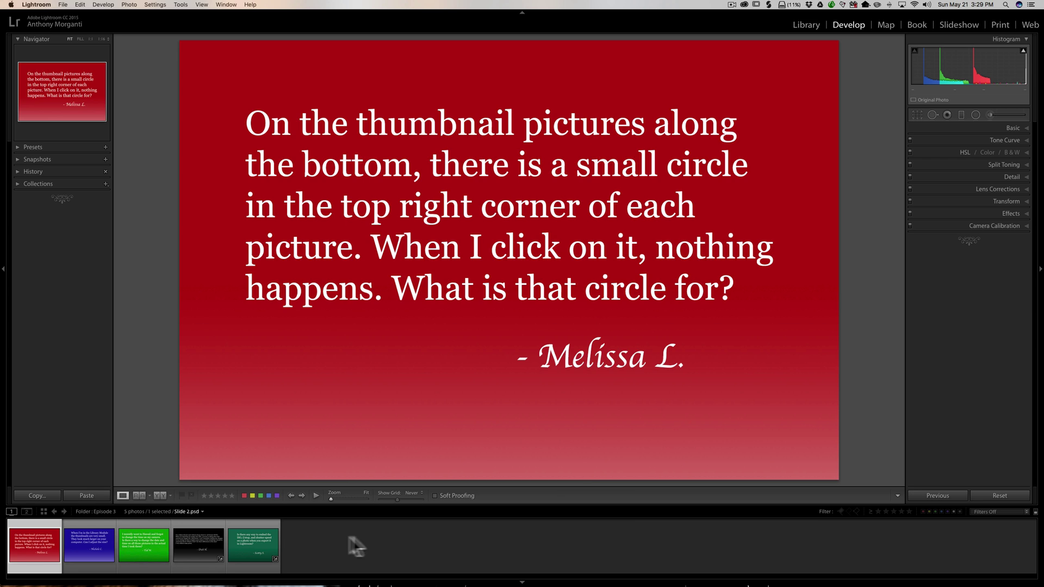
# Step: Mark the green fifth filmstrip slide for the Quick Collection, then switch to the Library grid
pyautogui.moveTo(24, 543)
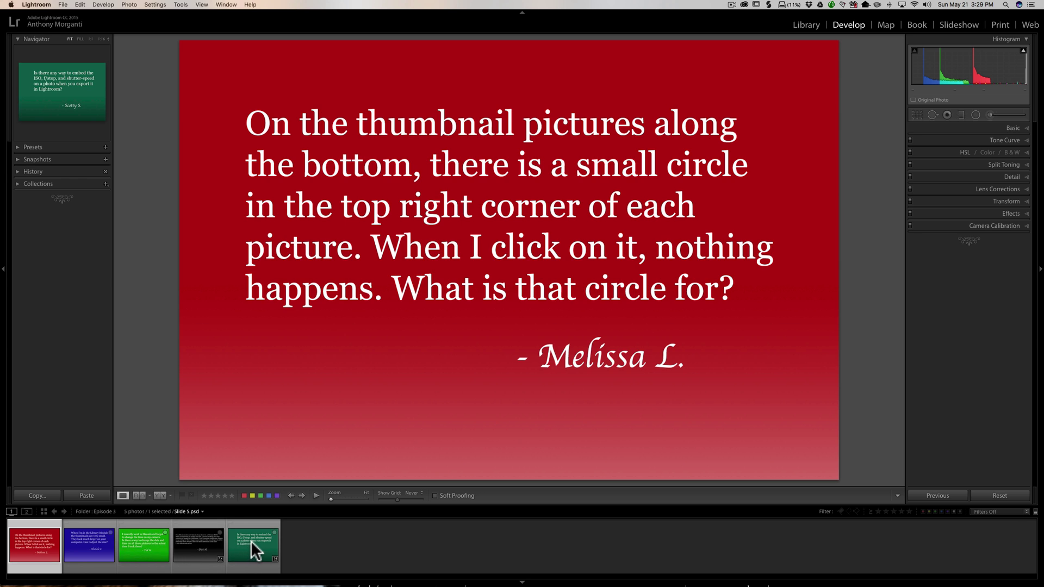
pyautogui.moveTo(252, 545); pyautogui.dragTo(254, 542)
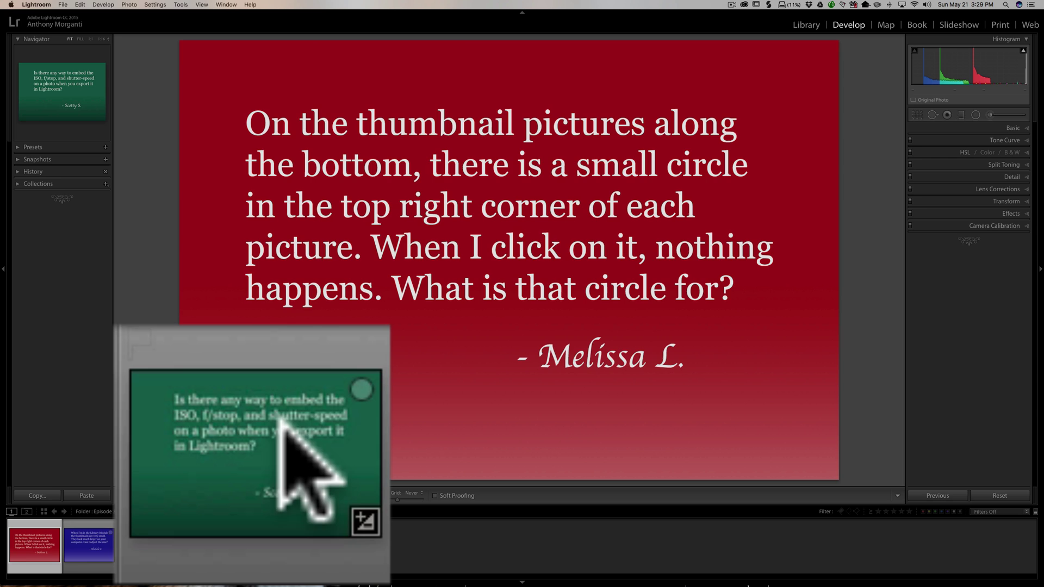
pyautogui.click(361, 382)
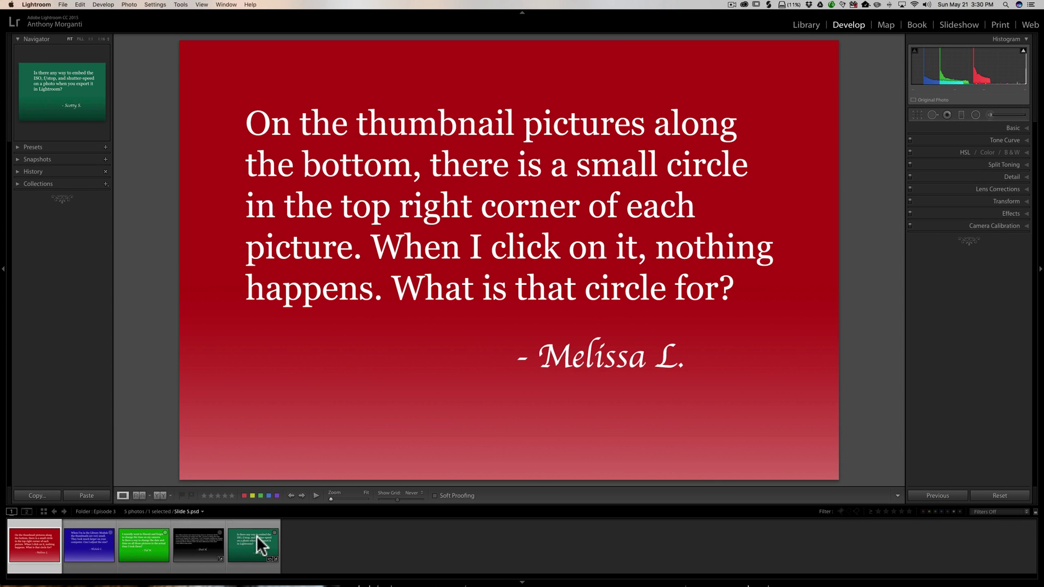
pyautogui.click(805, 24)
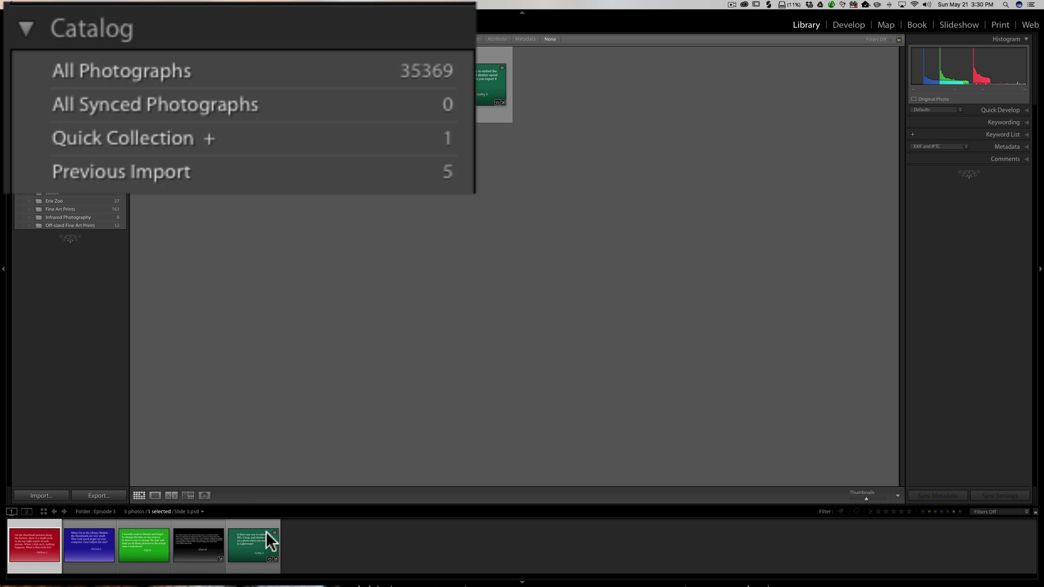
# Step: Add the black, green, blue and red slides to the Quick Collection, toggling the red one off and back on
pyautogui.click(216, 543)
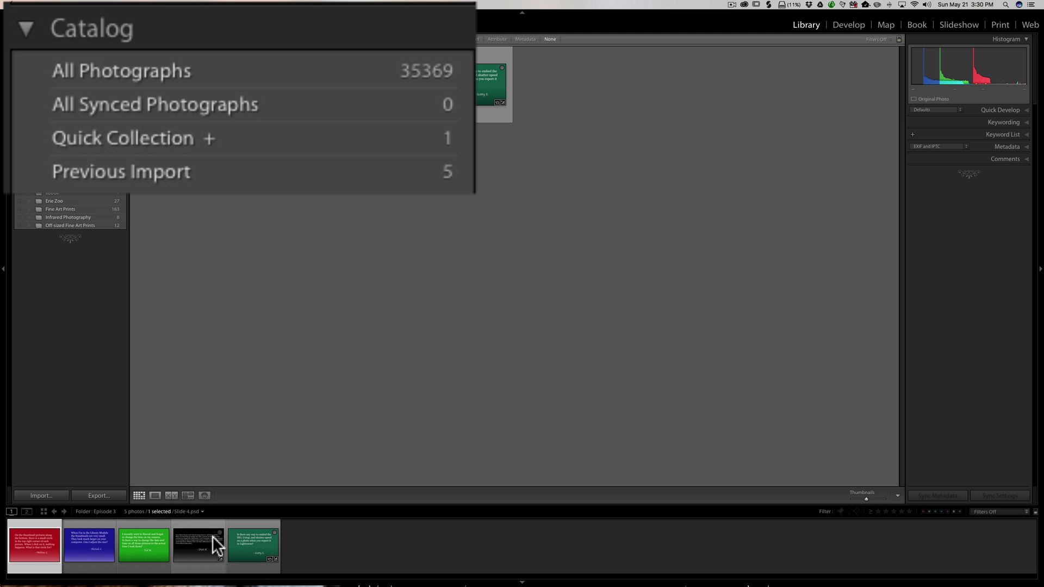
pyautogui.click(220, 533)
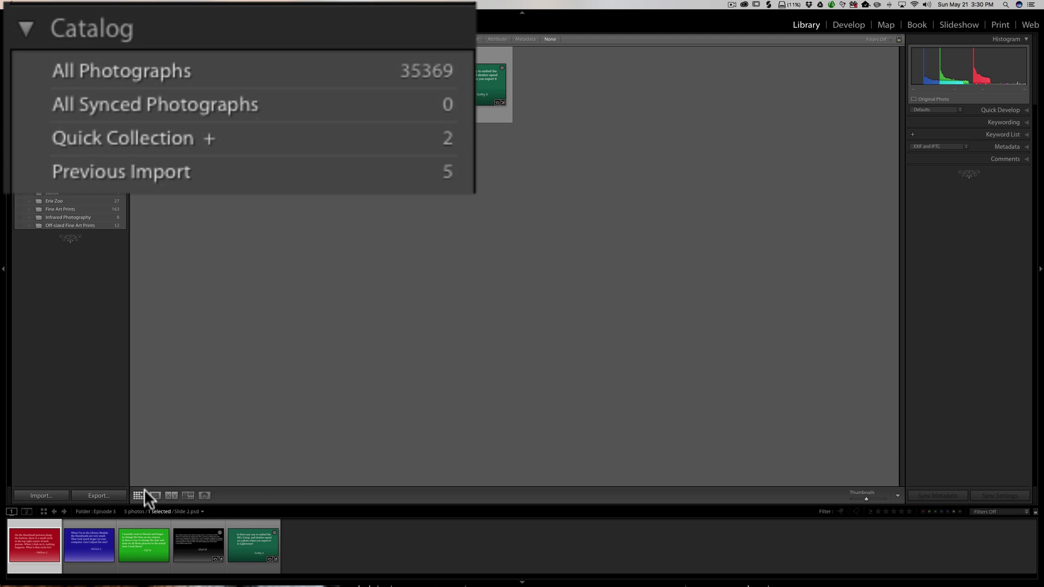
pyautogui.click(165, 533)
pyautogui.click(110, 531)
pyautogui.click(56, 531)
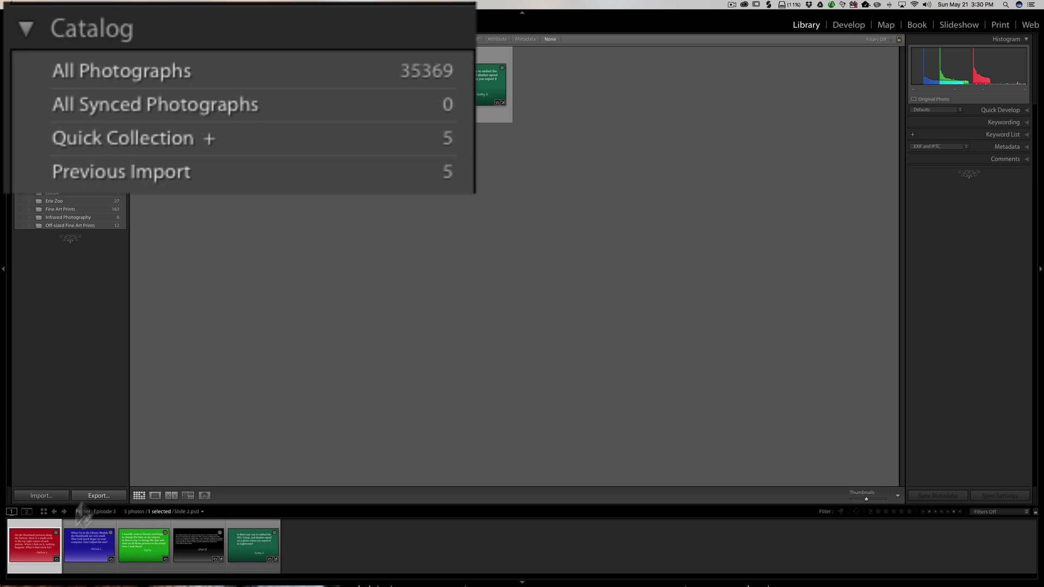
pyautogui.click(55, 530)
pyautogui.click(54, 530)
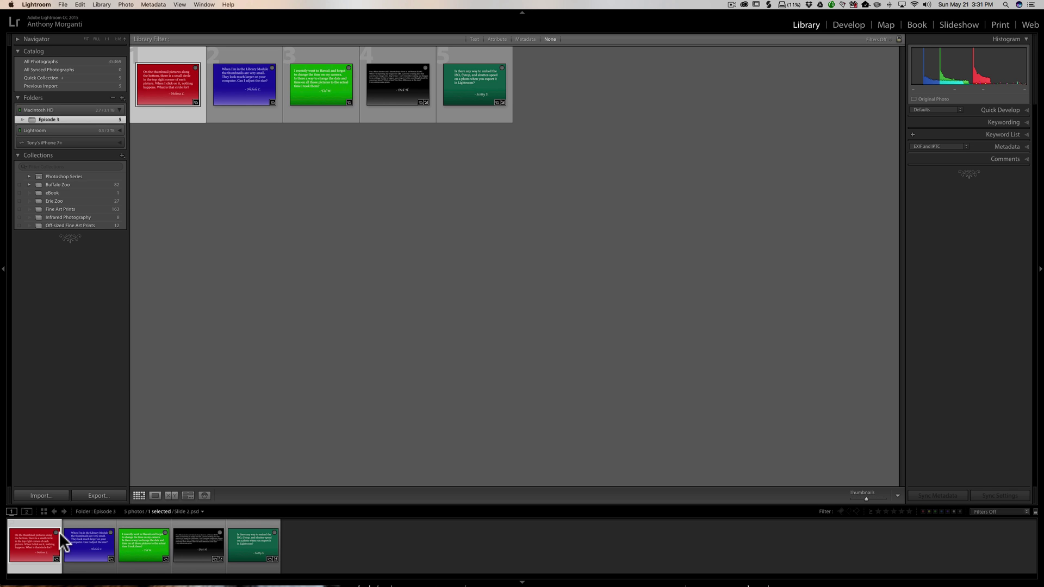
# Step: Select Quick Collection in the Catalog panel to display its five slides
pyautogui.click(64, 78)
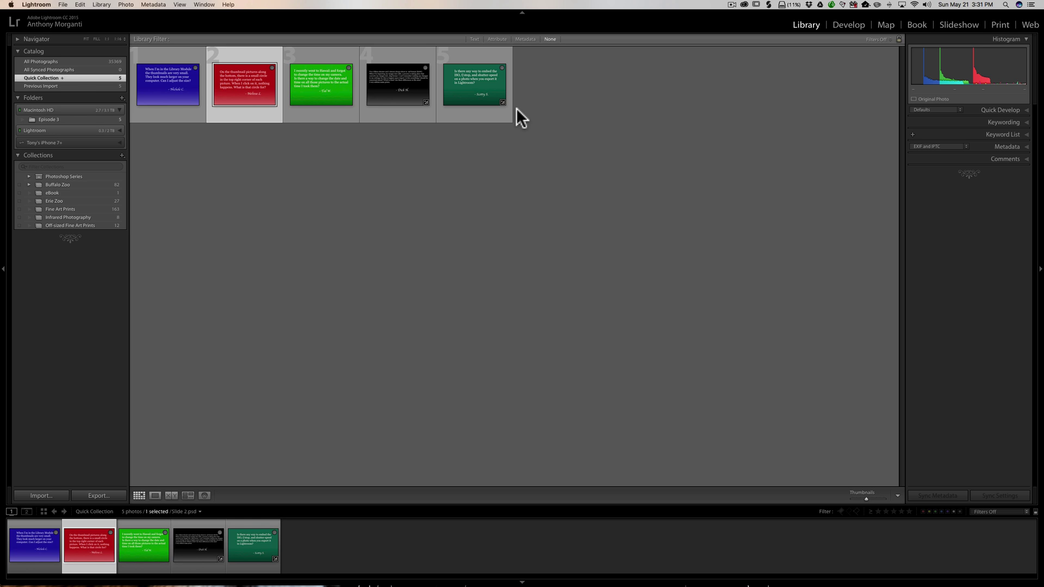
# Step: Save the Quick Collection as 'Temp' with Clear Quick Collection After Saving unchecked
pyautogui.rightClick(81, 77)
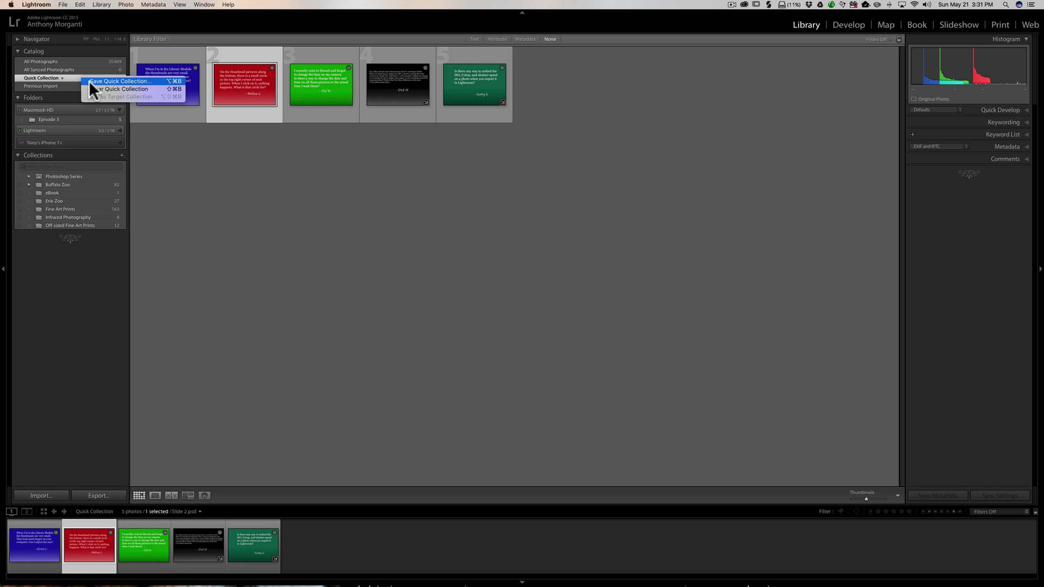
pyautogui.click(116, 81)
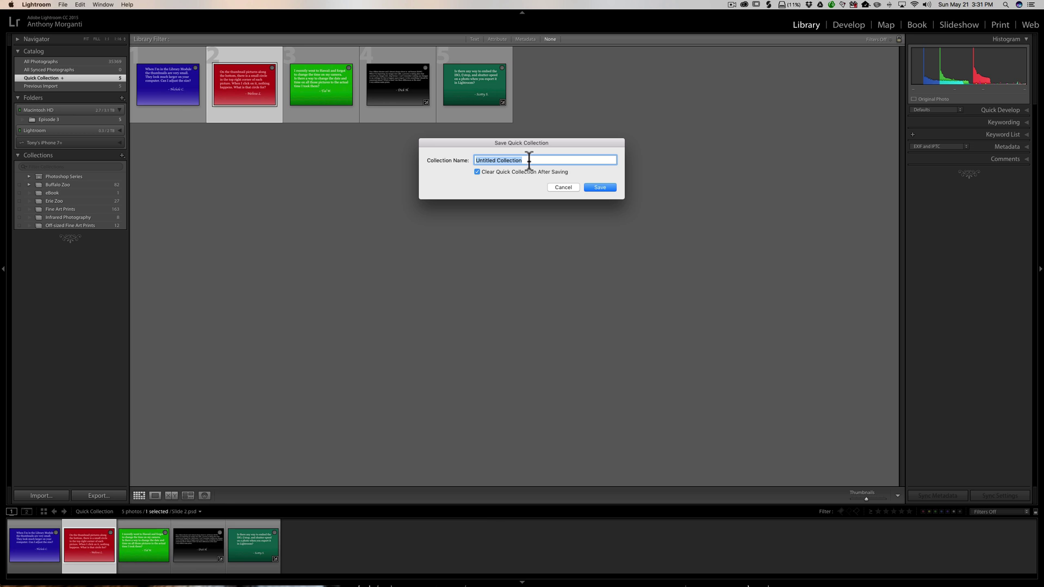
pyautogui.write('Temp')
pyautogui.click(477, 172)
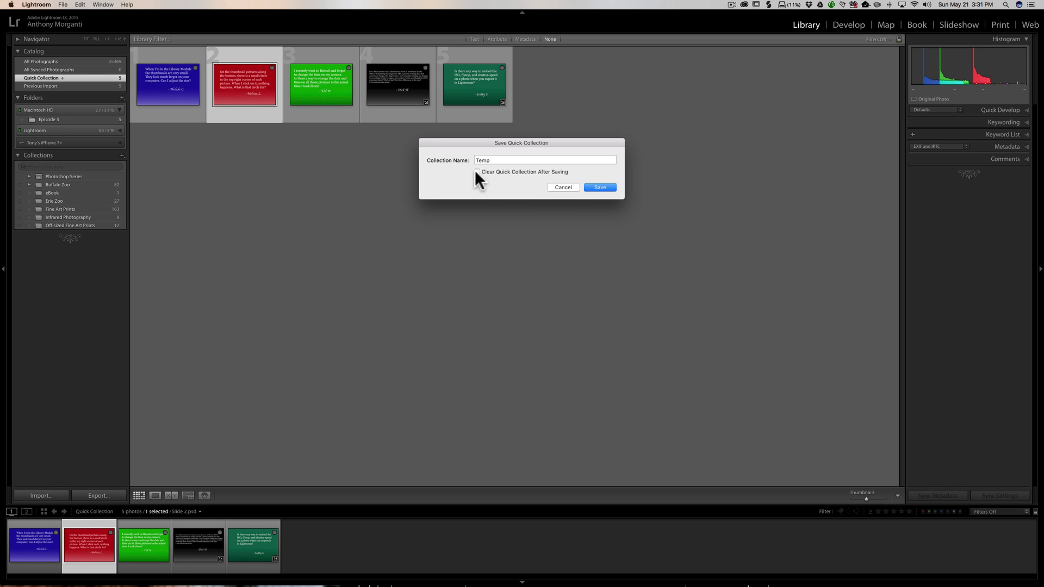
pyautogui.click(600, 187)
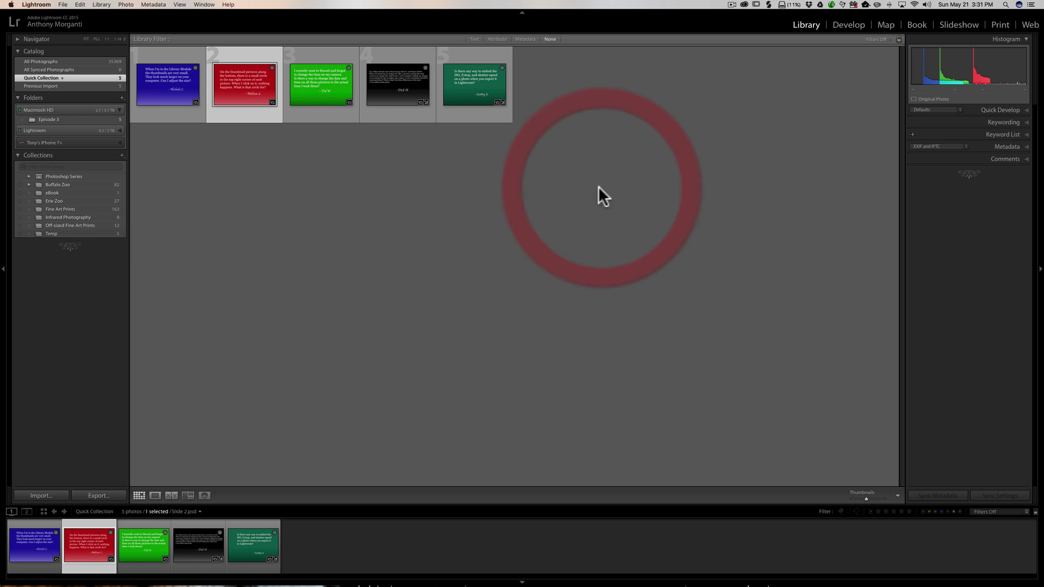
# Step: Preview Temp, remove the red, green and black slides from Quick Collection, then show Folder: Episode 3
pyautogui.click(51, 233)
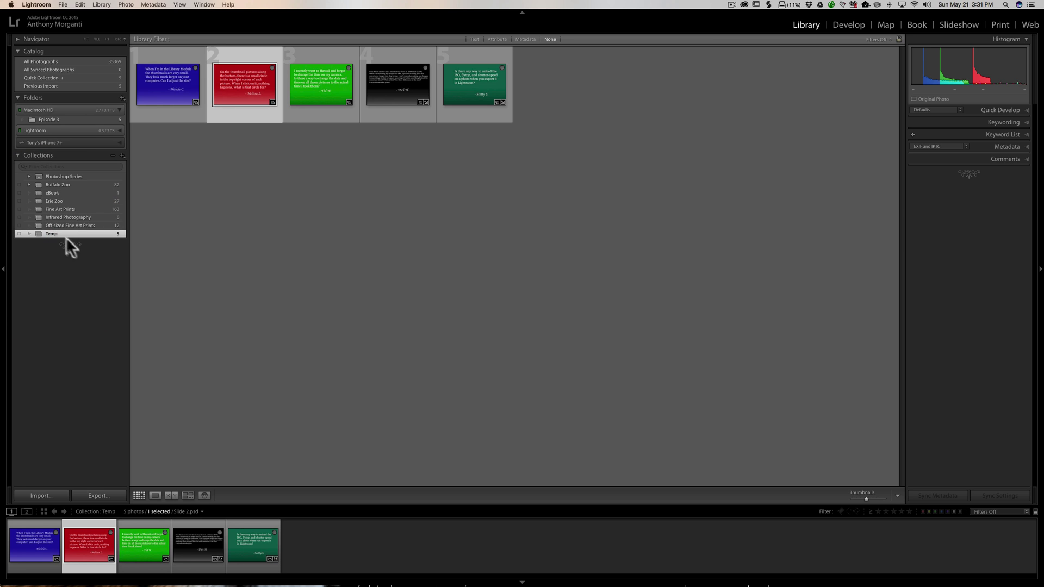
pyautogui.click(32, 76)
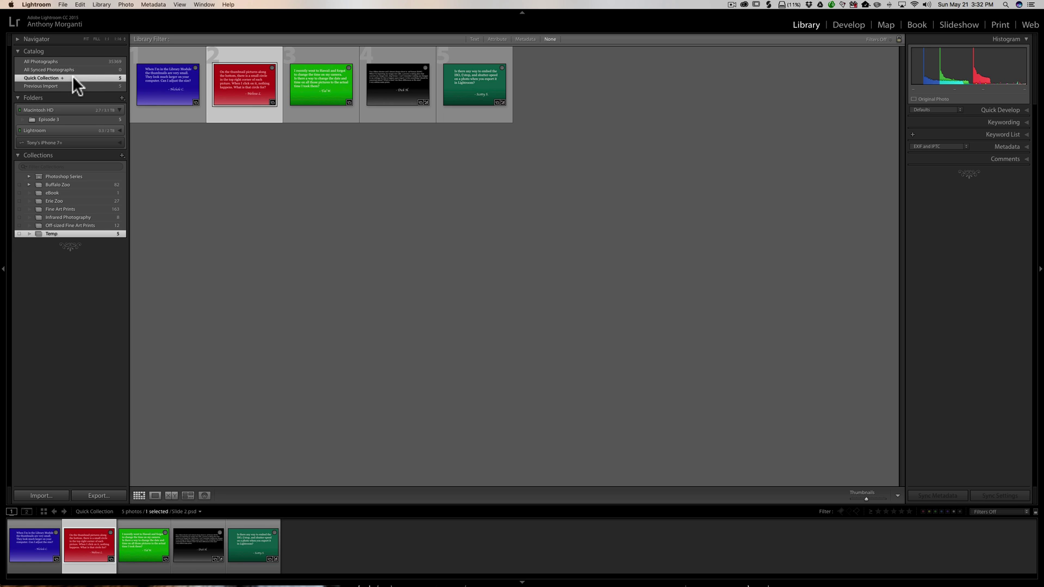
pyautogui.click(109, 531)
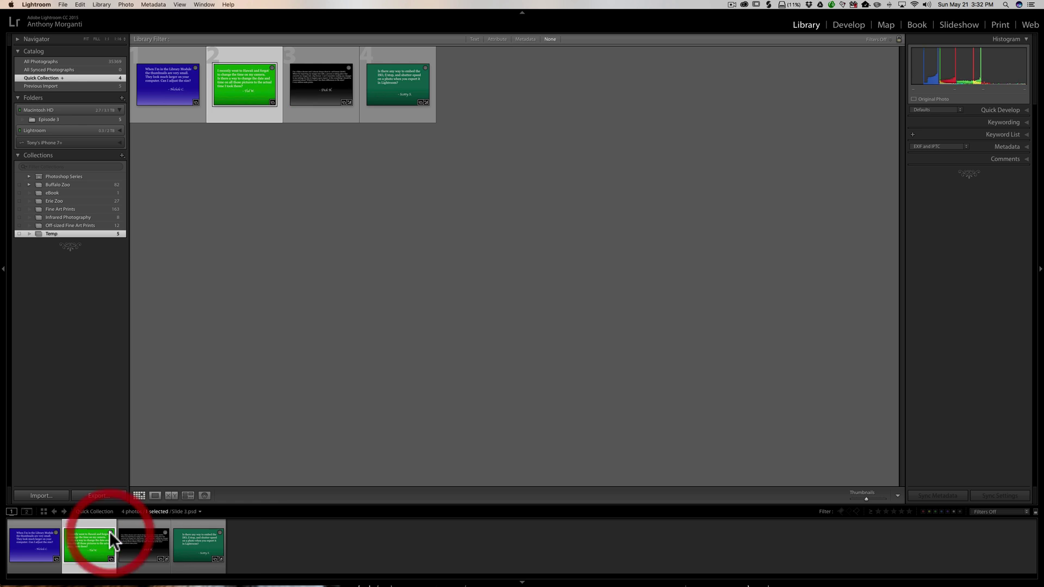
pyautogui.click(110, 531)
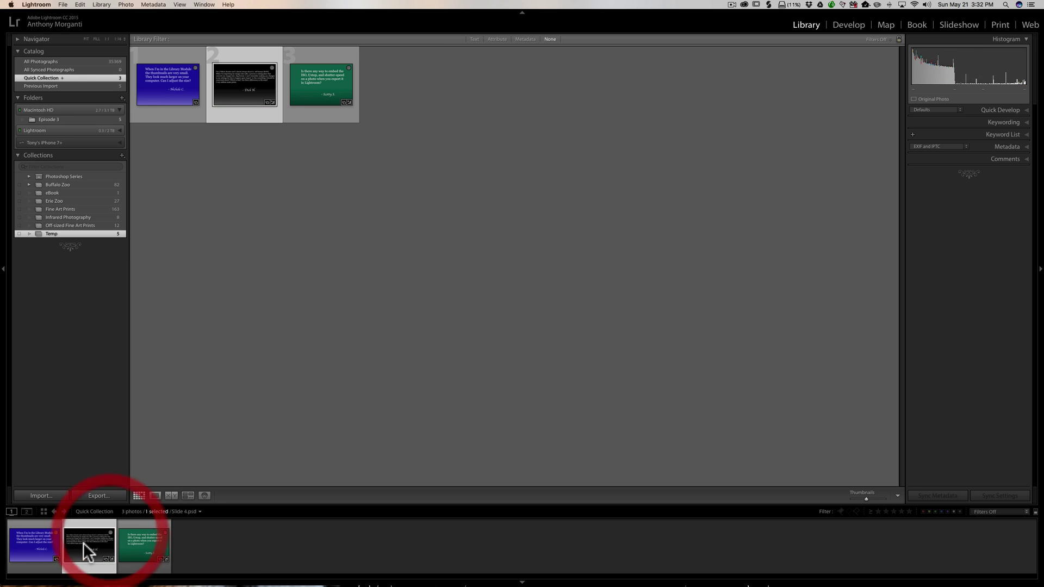
pyautogui.click(109, 530)
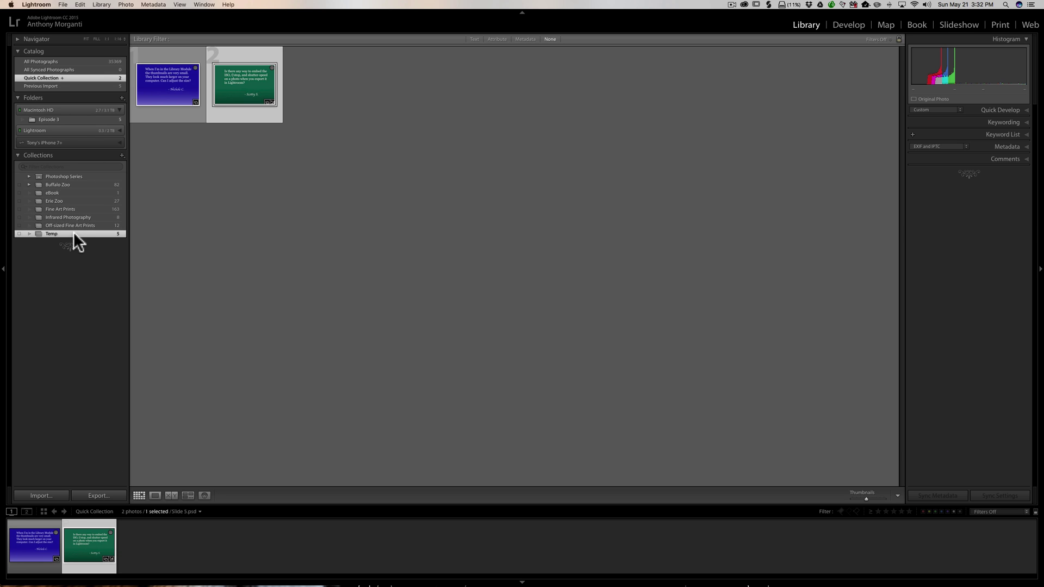
pyautogui.click(183, 509)
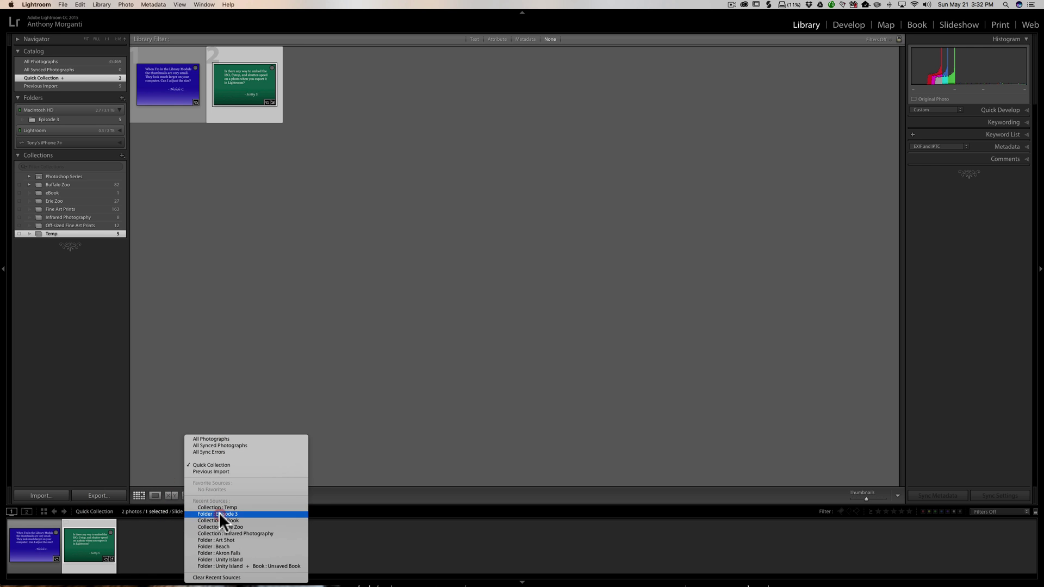
pyautogui.click(218, 514)
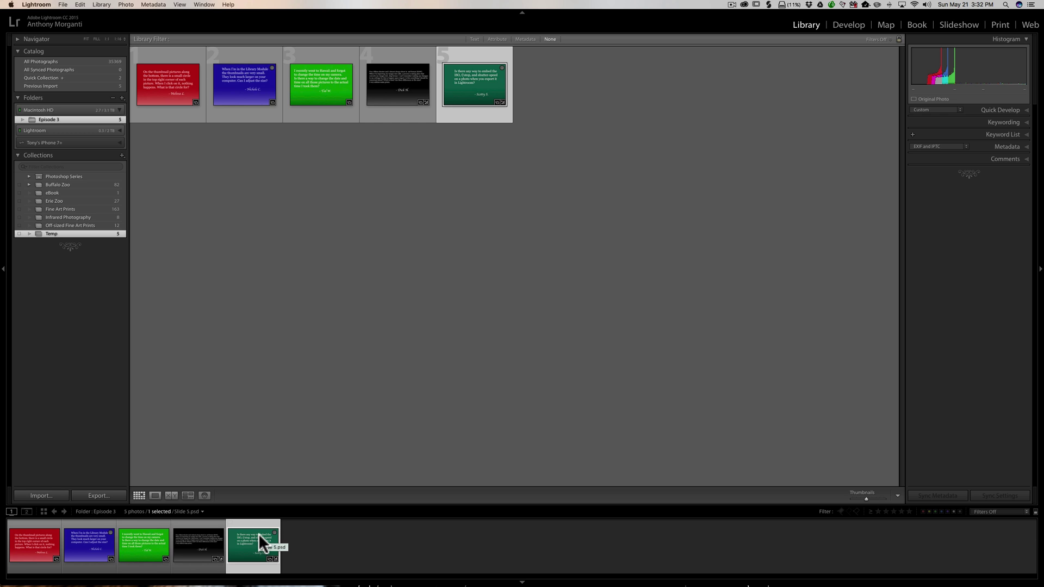
# Step: Remove Slide 5 from the Quick Collection with B, view the blue slide in Develop, return to Library
pyautogui.press('b')
pyautogui.press('b')
pyautogui.press('b')
pyautogui.click(850, 23)
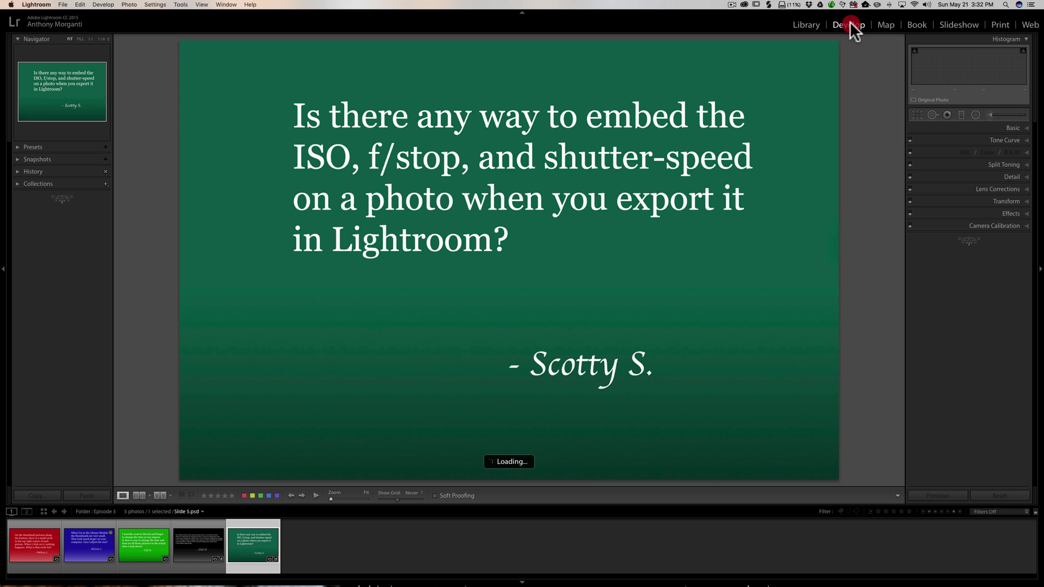
pyautogui.click(86, 553)
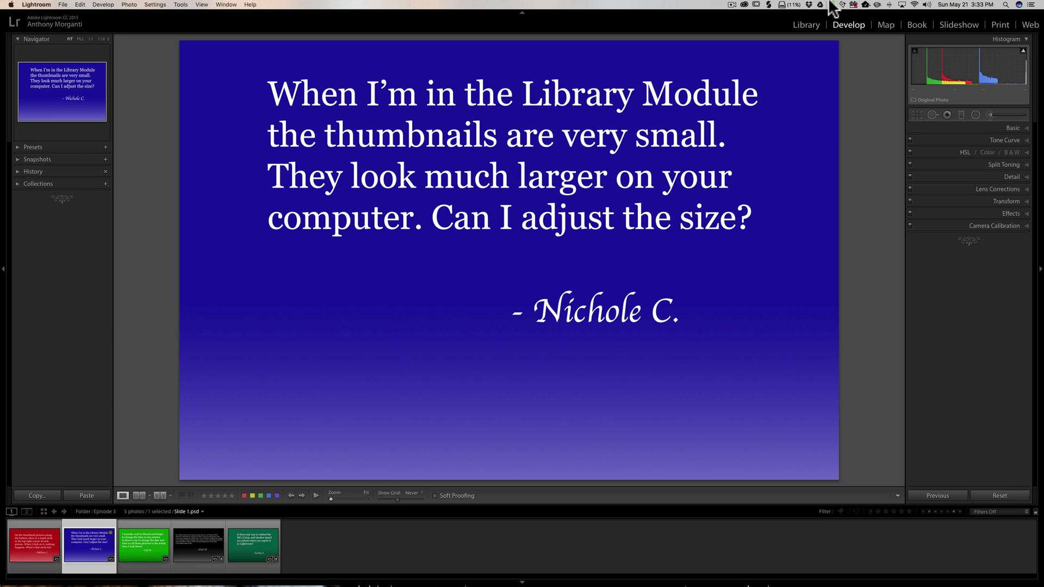
pyautogui.click(808, 22)
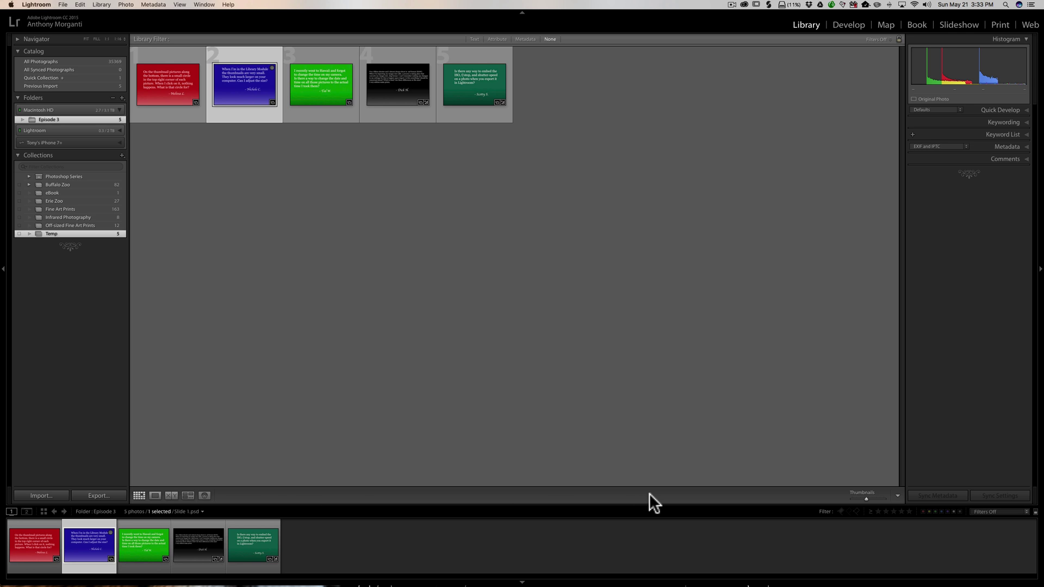
# Step: Toggle the toolbar with T, then resize grid thumbnails to medium using the slider and the -/= keys
pyautogui.press('t')
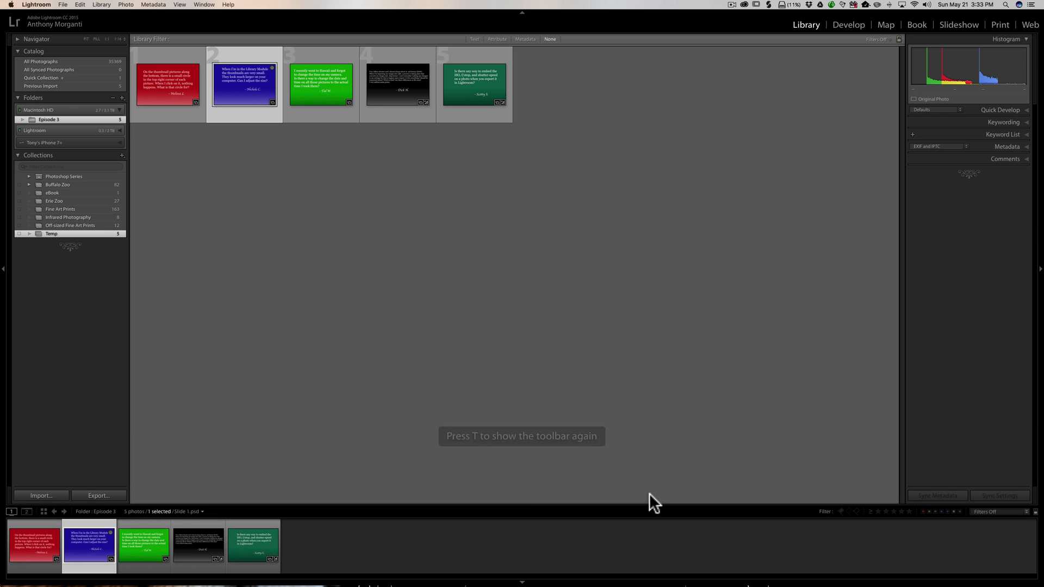
pyautogui.press('t')
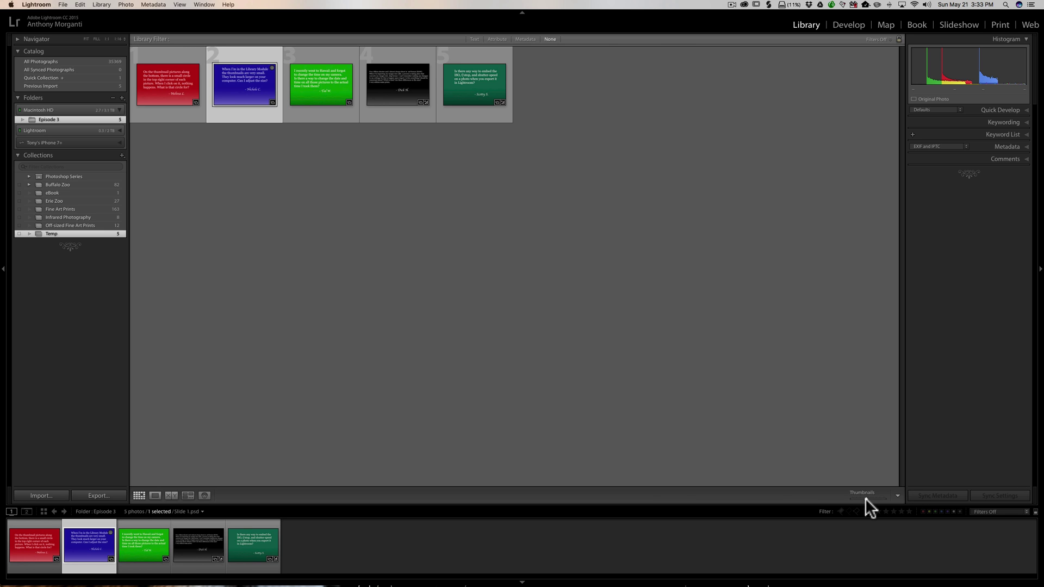
pyautogui.moveTo(866, 498); pyautogui.dragTo(868, 497)
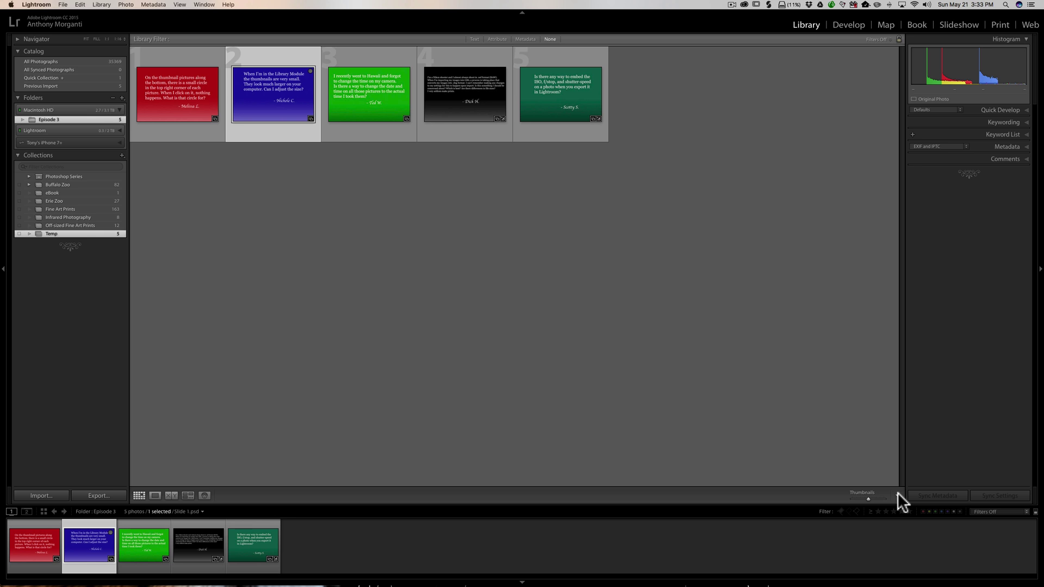
pyautogui.click(898, 495)
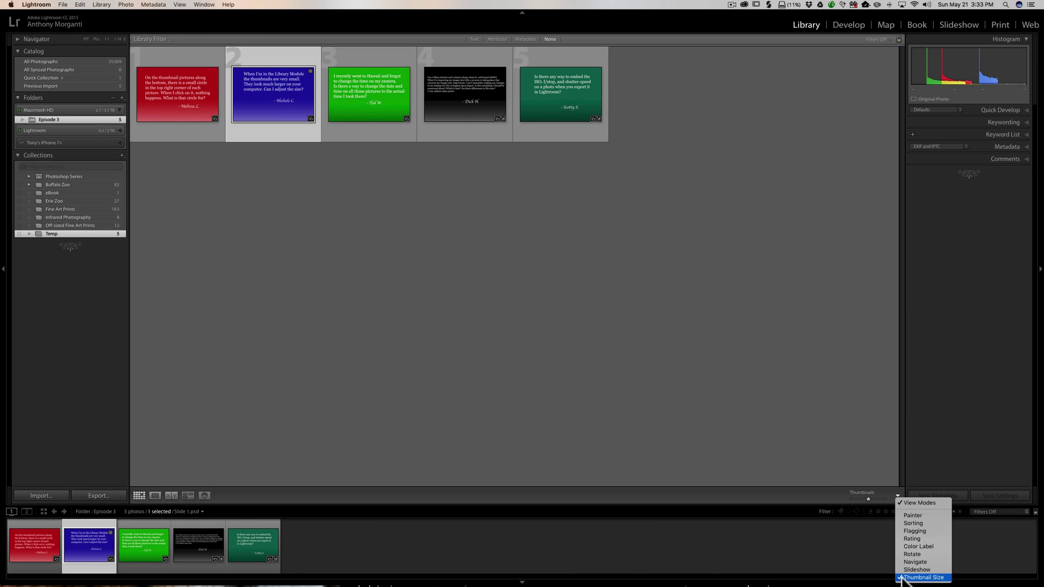
pyautogui.click(833, 490)
pyautogui.moveTo(867, 497); pyautogui.dragTo(864, 496)
pyautogui.click(864, 495)
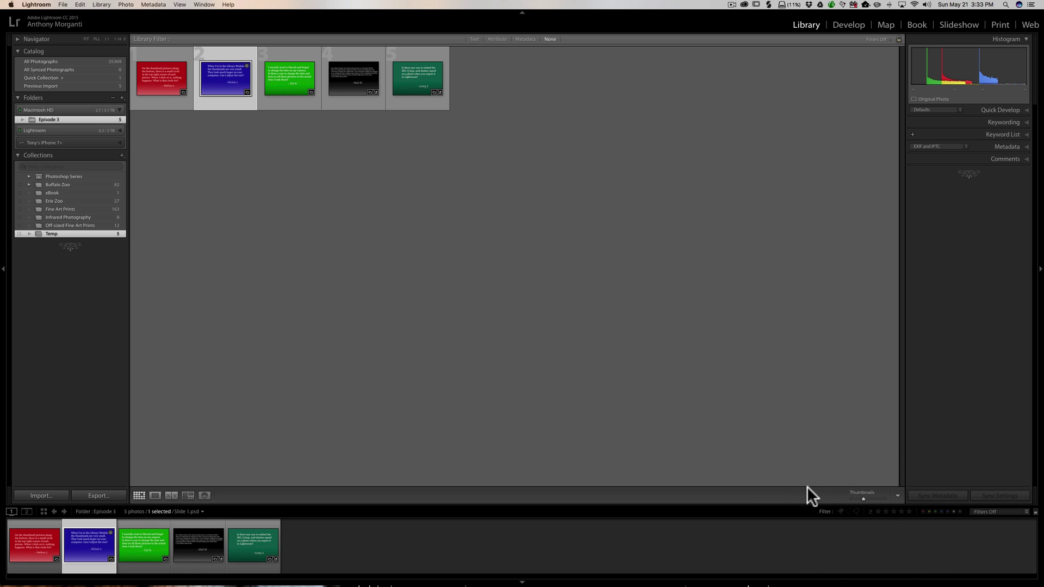
pyautogui.press('-')
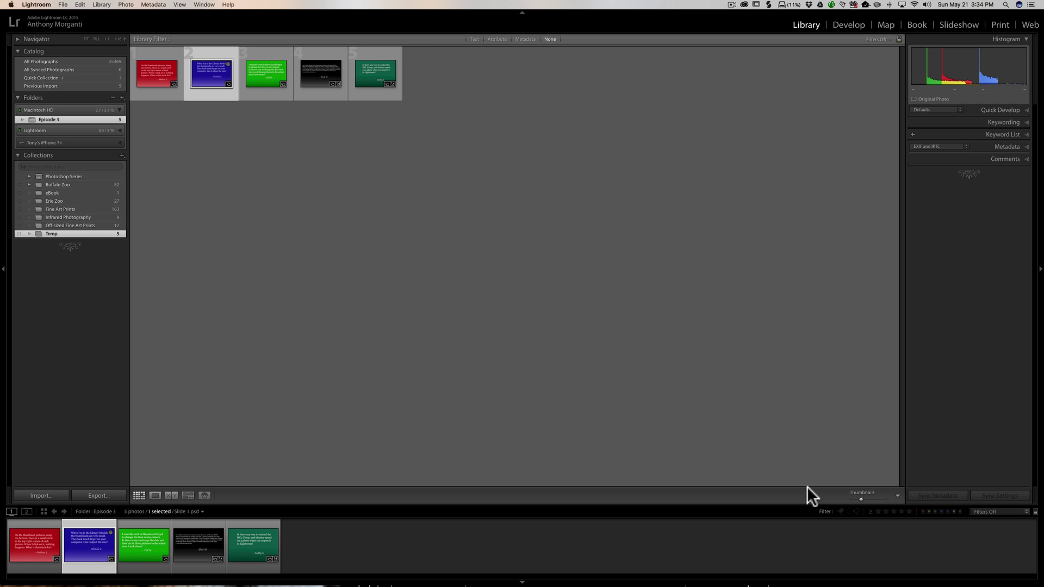
pyautogui.press('=')
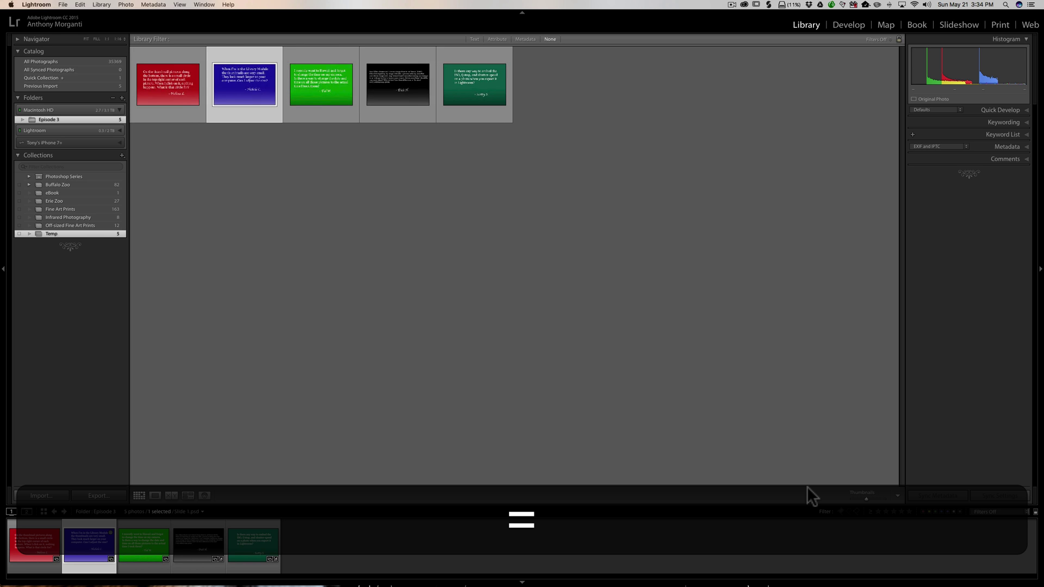
pyautogui.press('-')
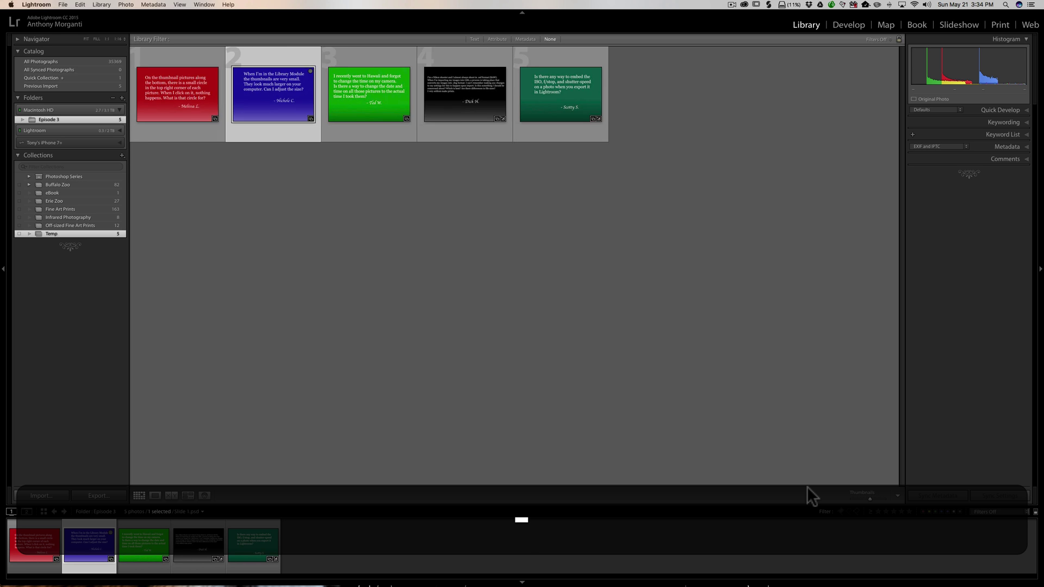
pyautogui.click(145, 543)
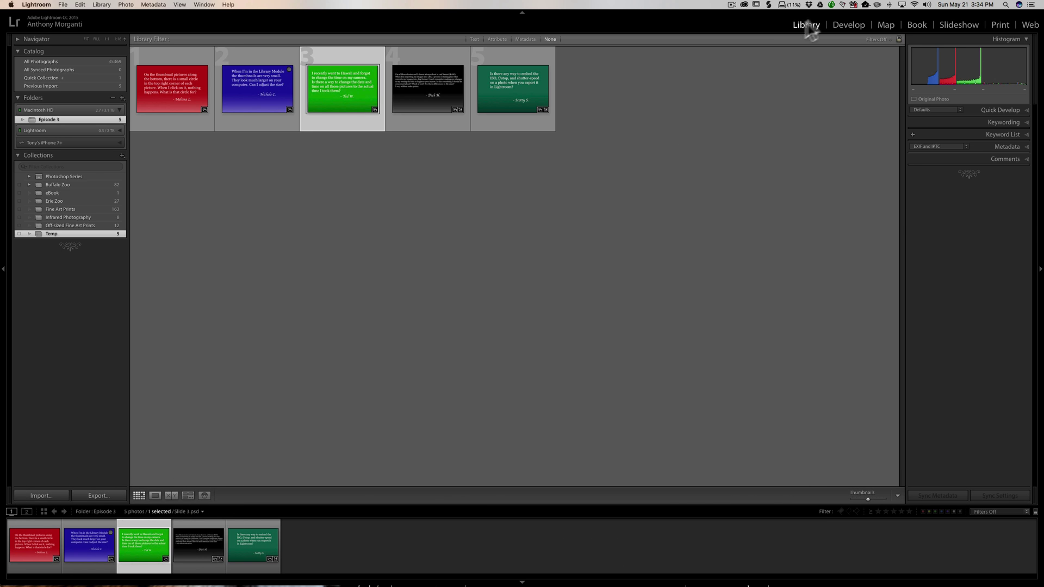
pyautogui.click(844, 21)
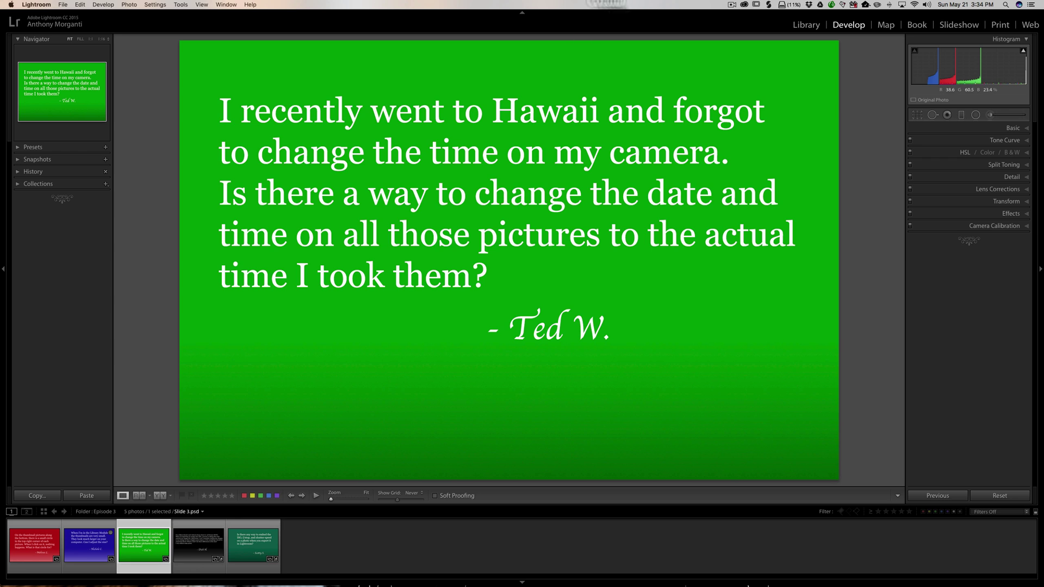
pyautogui.click(807, 24)
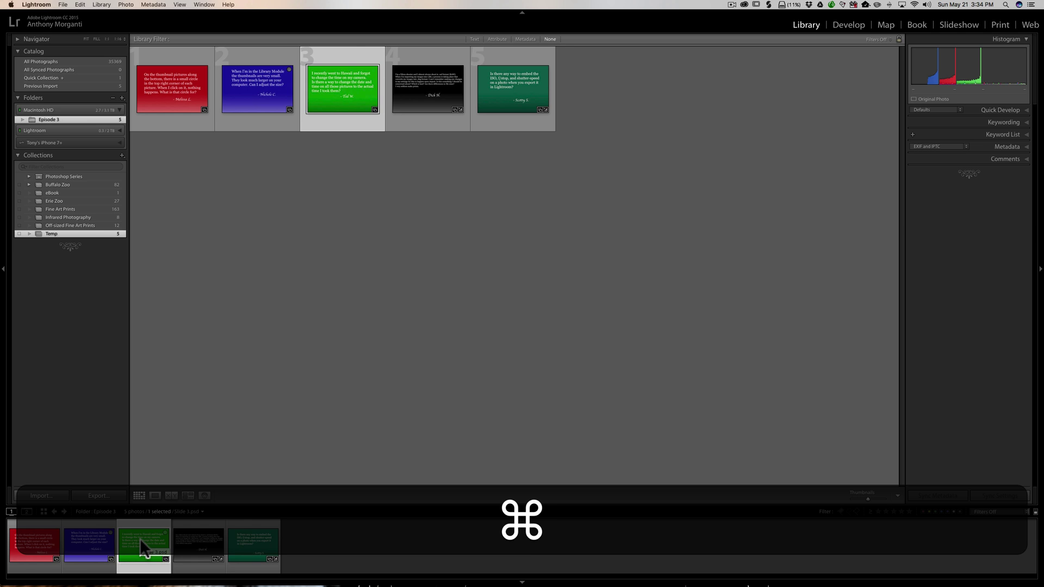
# Step: Select all five photos and open Metadata > Edit Capture Time
pyautogui.press('super+a')
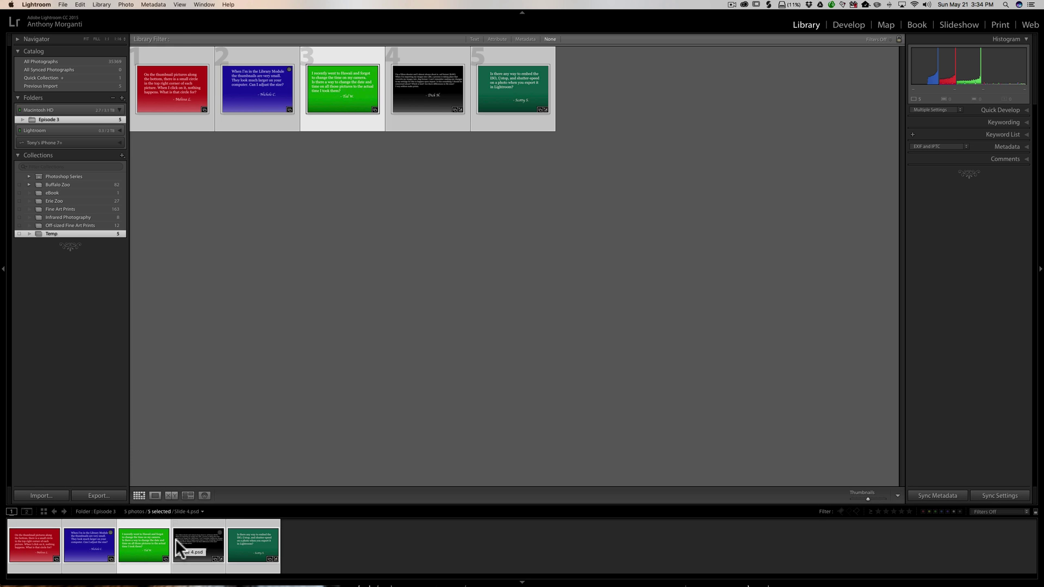
pyautogui.click(157, 6)
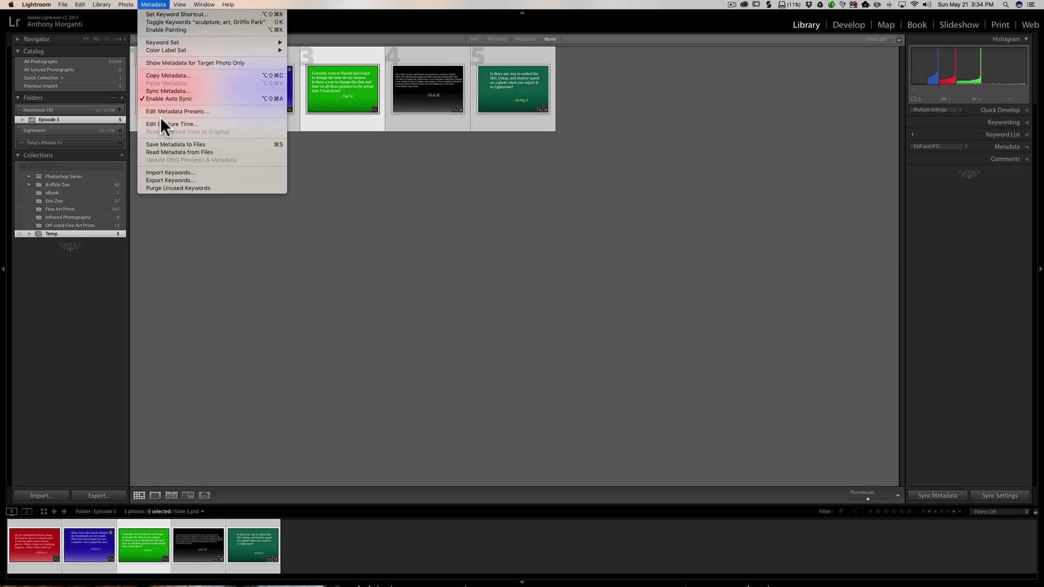
pyautogui.click(198, 123)
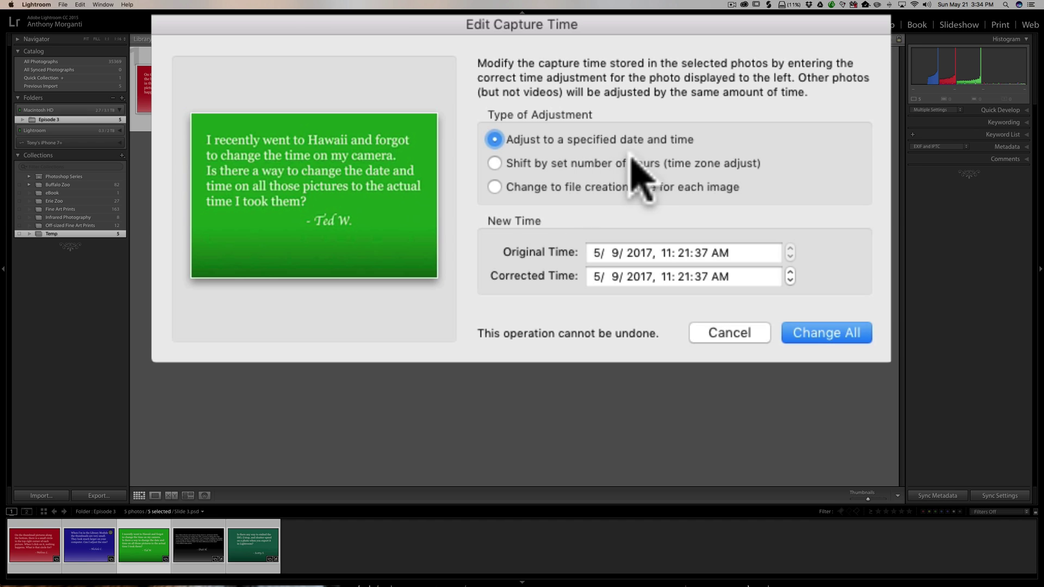